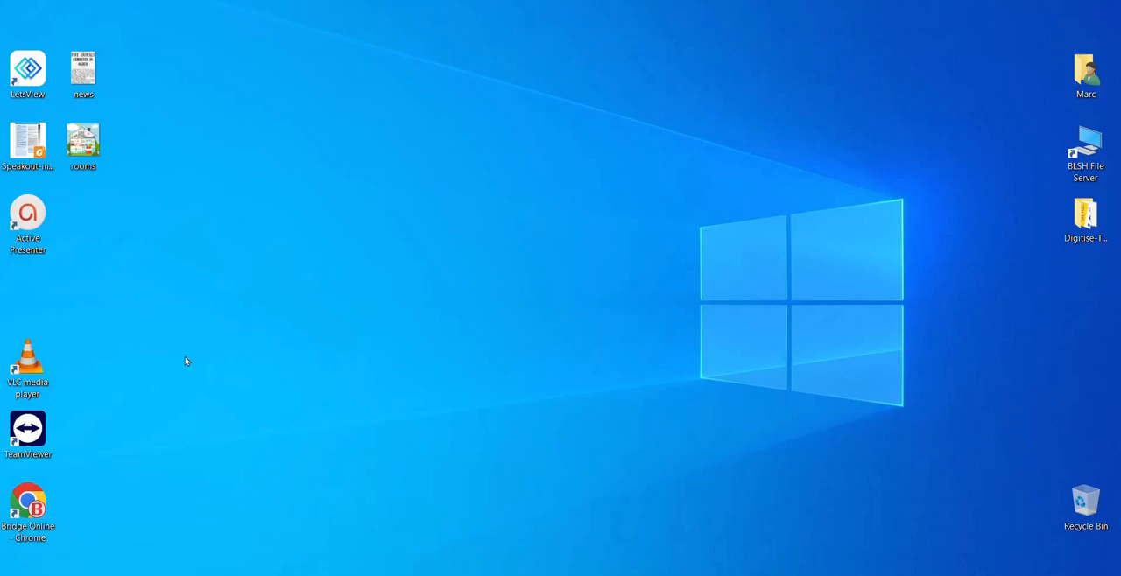
Open the Nearpod website in Chrome through a Google search for "Nearpod" and sign up as a teacher with Google
{"action": "double_click", "coordinate": [27, 506]}
{"action": "type", "text": "Nearpod"}
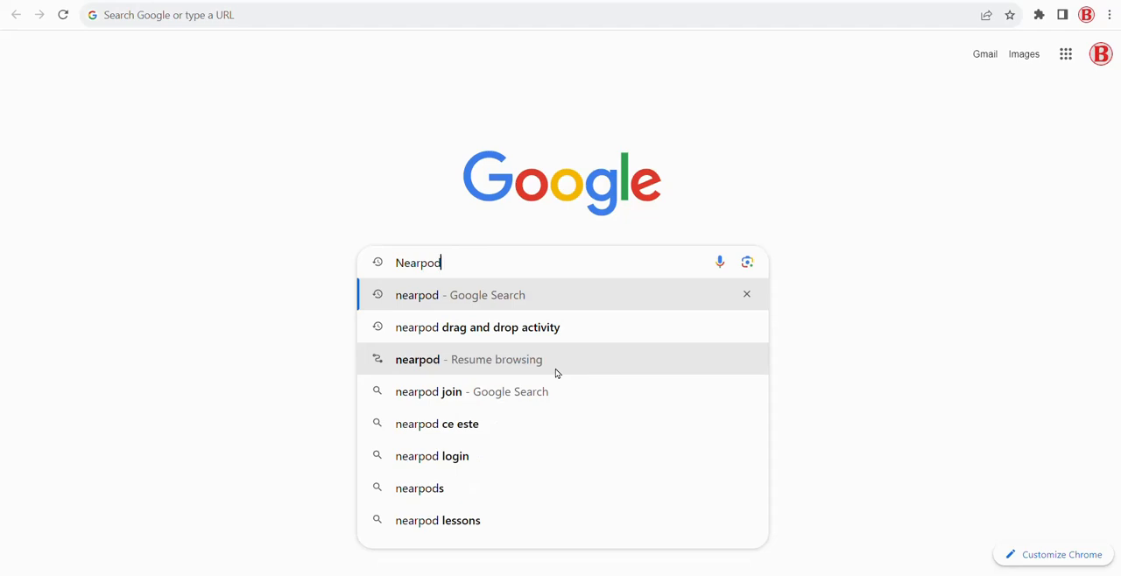
{"action": "key", "text": "Return"}
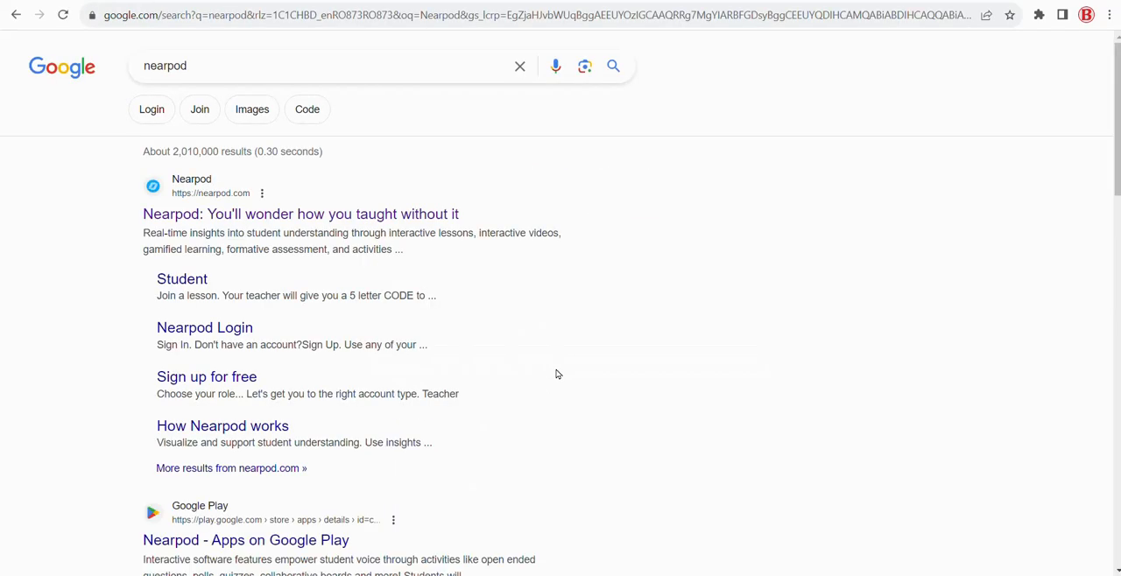
{"action": "left_click", "coordinate": [248, 219]}
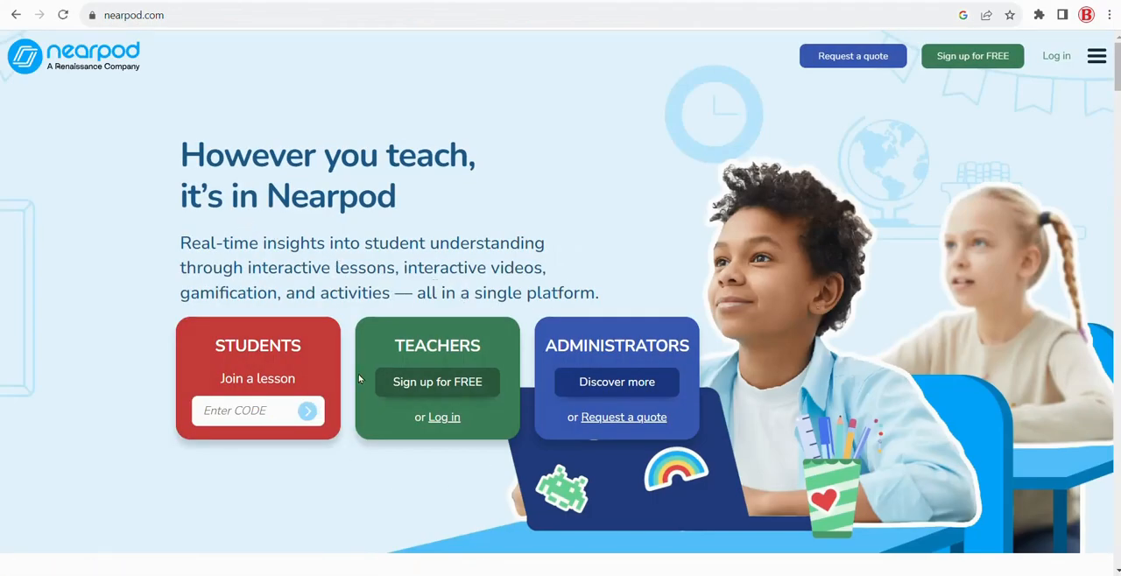
{"action": "left_click", "coordinate": [437, 390]}
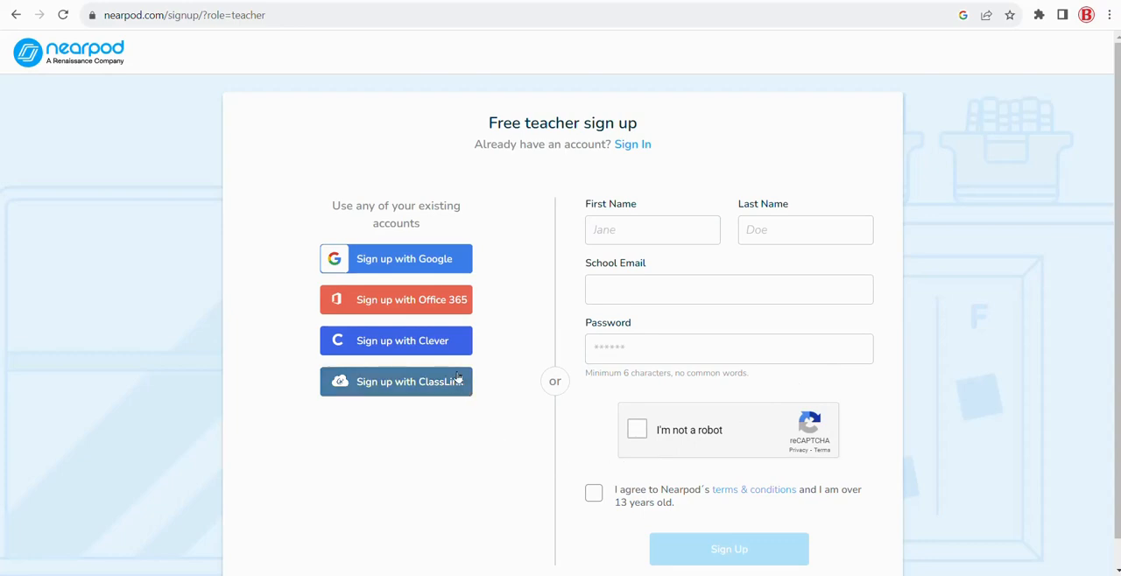
{"action": "left_click", "coordinate": [434, 264]}
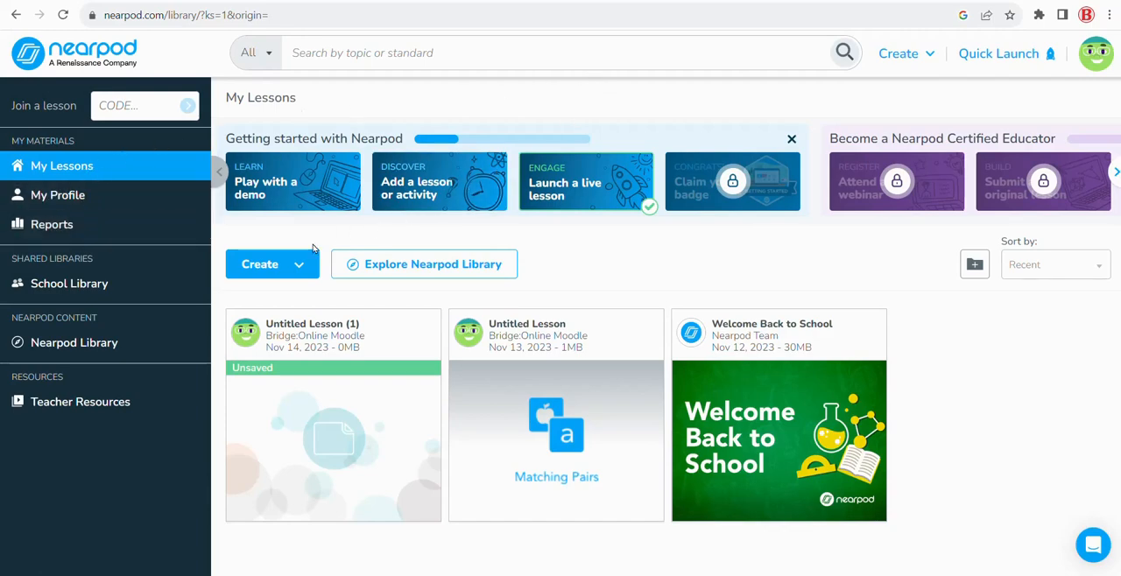
Create a new Matching pairs activity from the quick start activities
{"action": "left_click", "coordinate": [278, 265]}
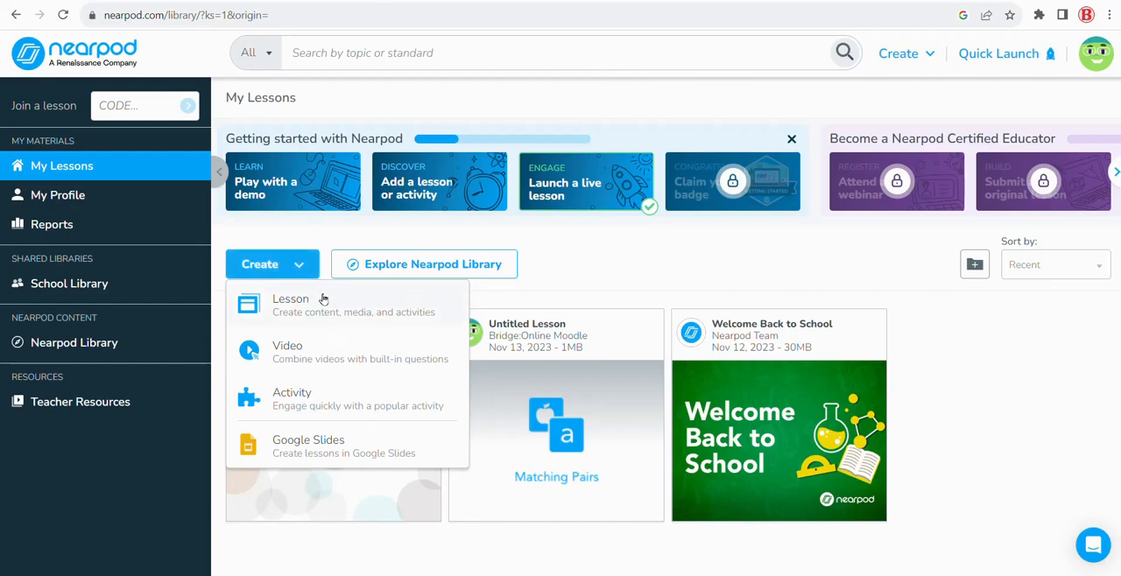
{"action": "left_click", "coordinate": [271, 396]}
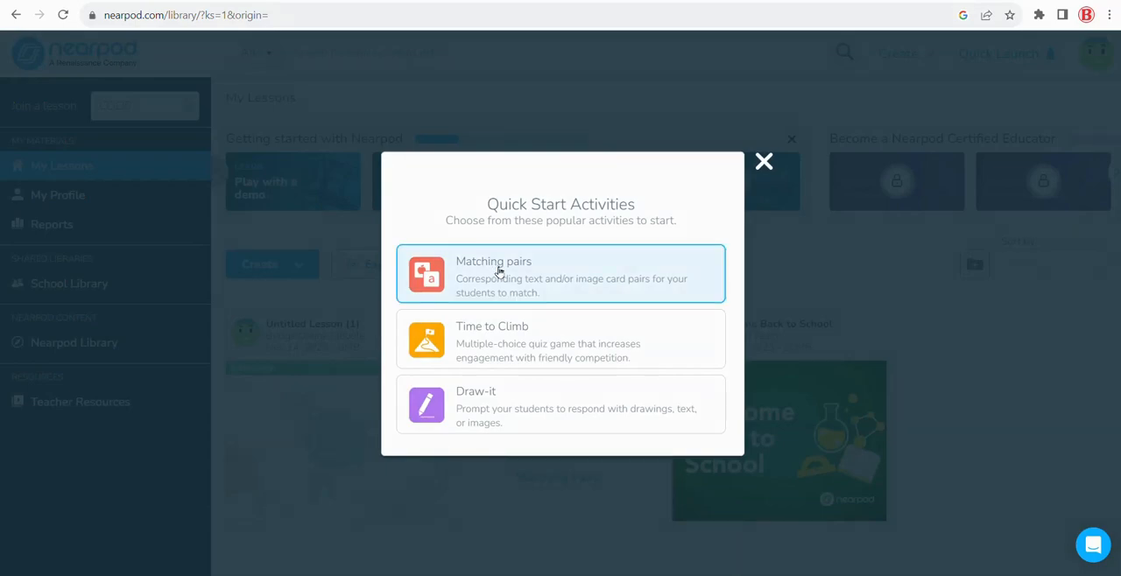
{"action": "left_click", "coordinate": [499, 270]}
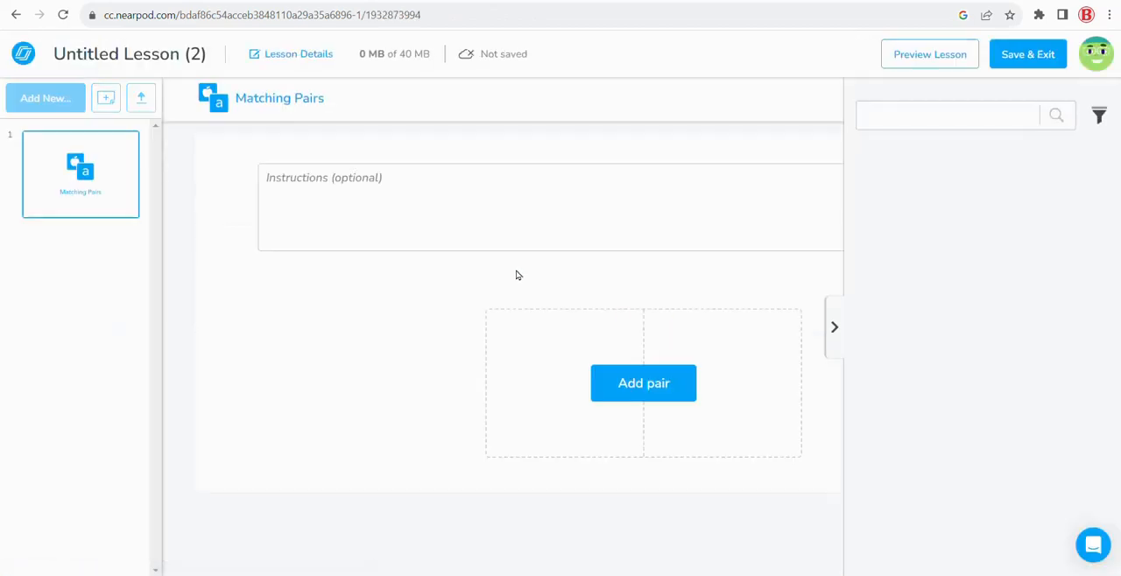
Enter the activity instructions "Match the images with the action."
{"action": "type", "text": "M"}
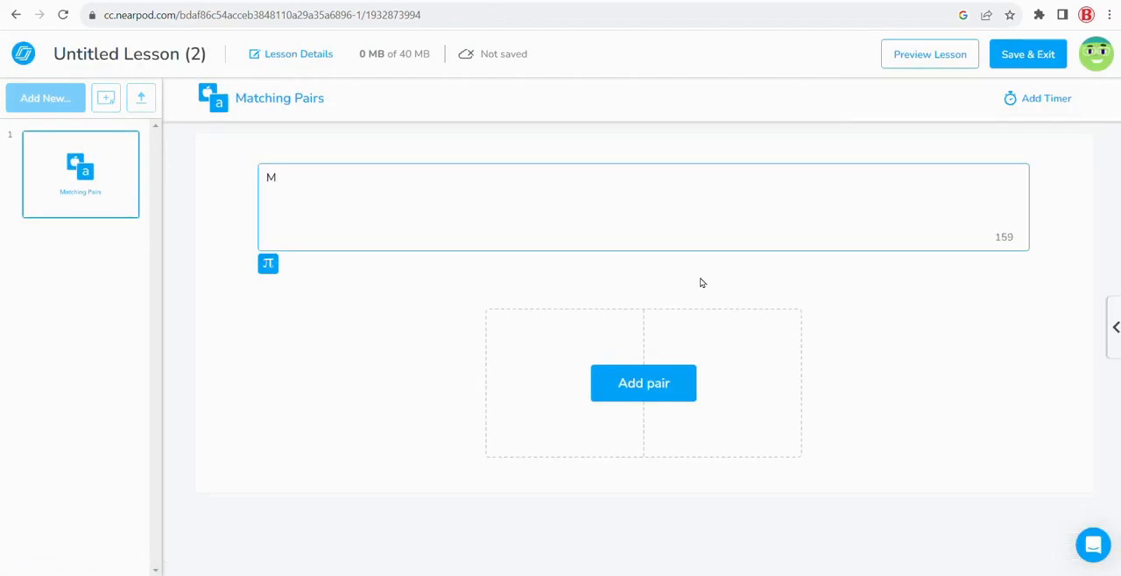
{"action": "type", "text": "atch the images with the action."}
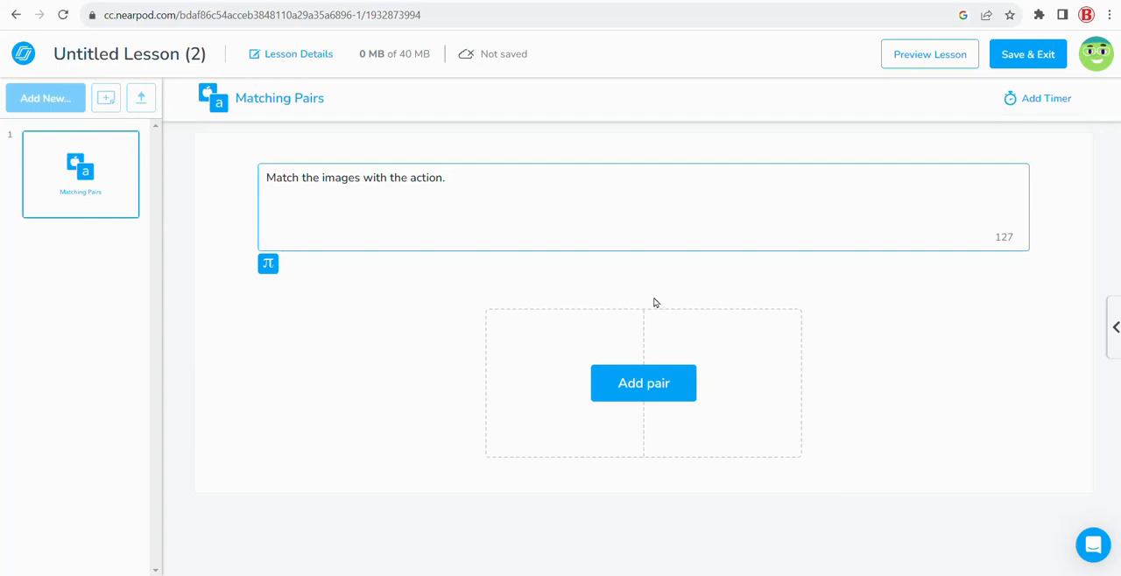
Start the first pair and fill its first card with a bed picture found by an image search for "bed"
{"action": "left_click", "coordinate": [642, 391]}
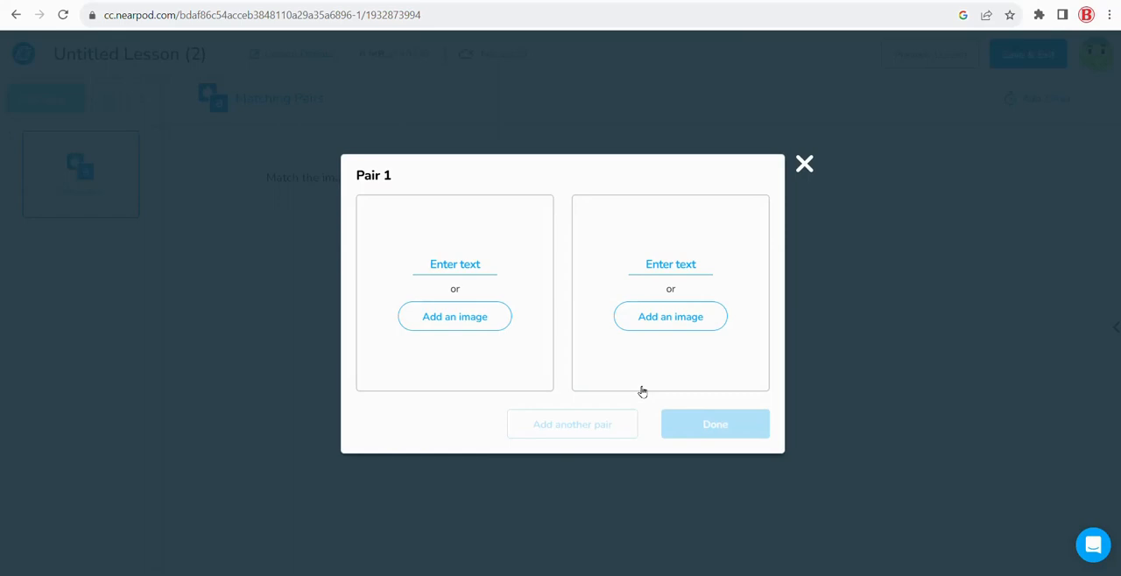
{"action": "left_click", "coordinate": [442, 321]}
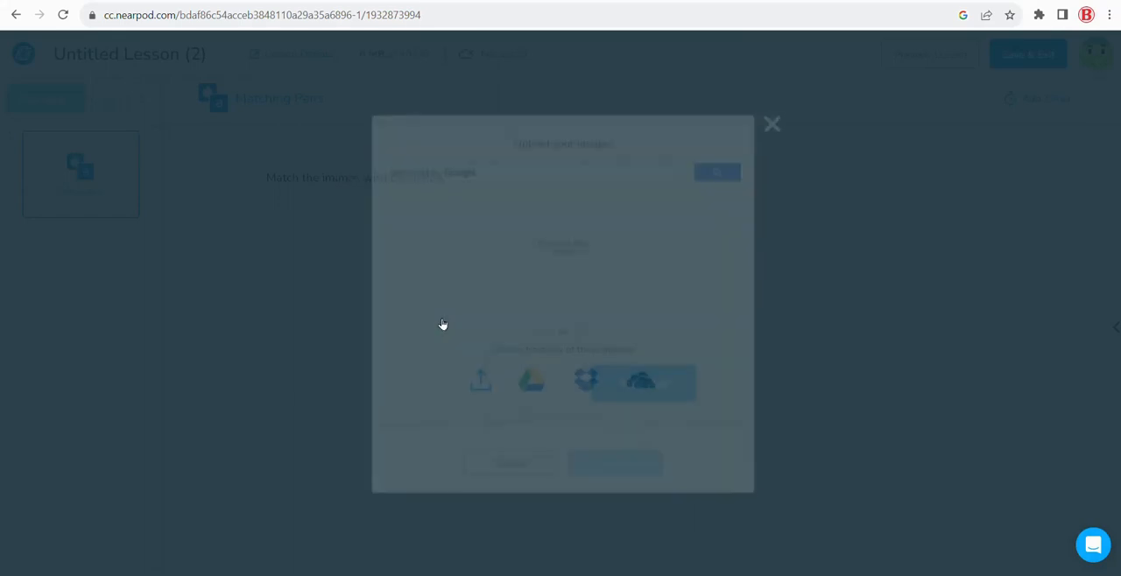
{"action": "left_click", "coordinate": [475, 156]}
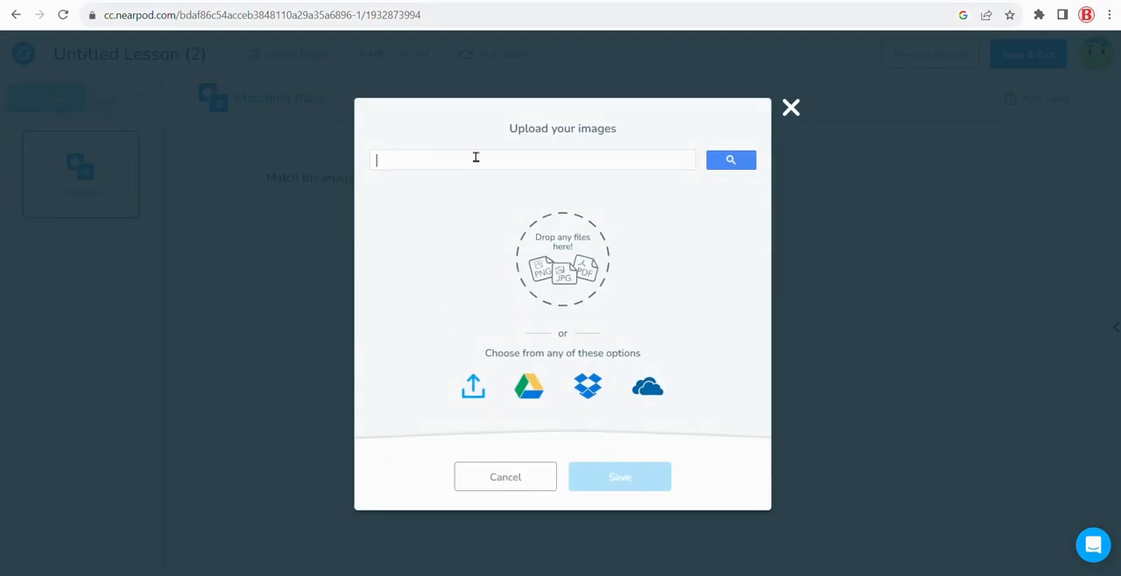
{"action": "type", "text": "bed"}
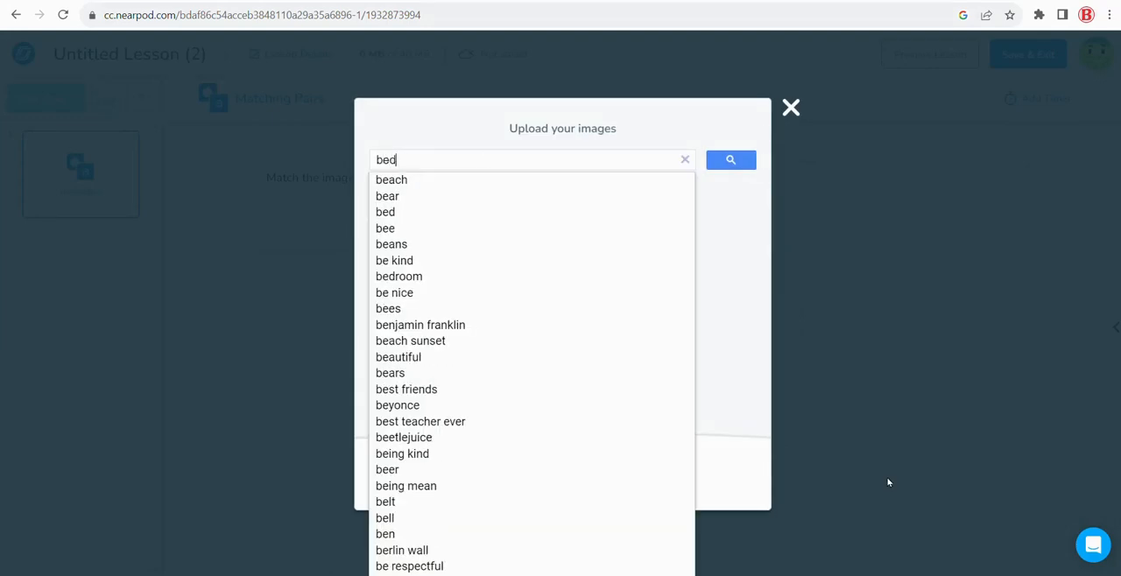
{"action": "key", "text": "Return"}
{"action": "left_click", "coordinate": [849, 177]}
{"action": "left_click", "coordinate": [613, 455]}
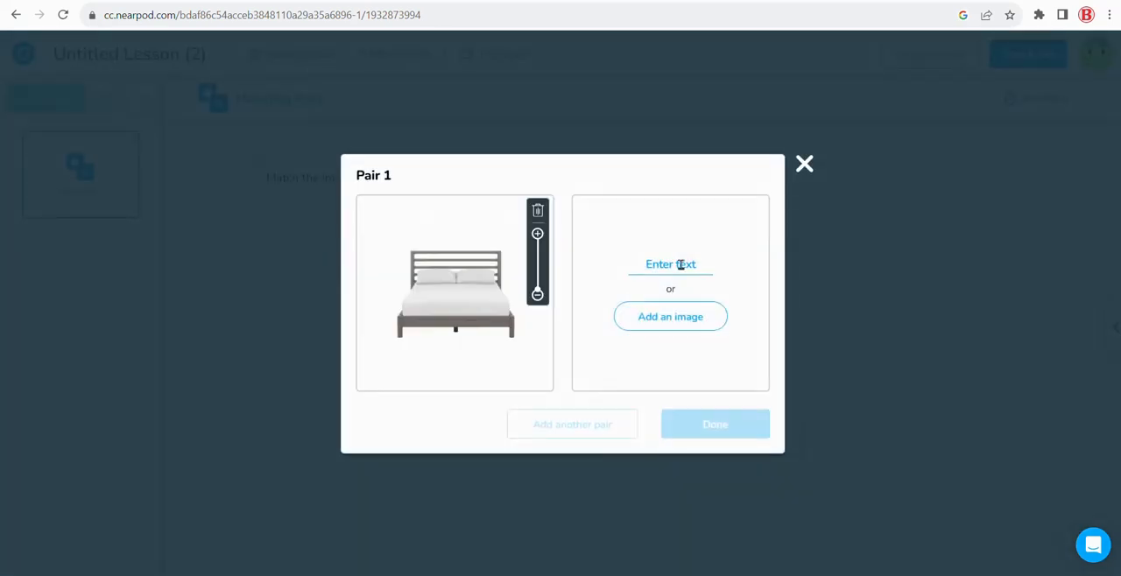
Enter "lying down" as the text matching the bed picture and finish the first pair
{"action": "left_click", "coordinate": [679, 264]}
{"action": "type", "text": "lying down"}
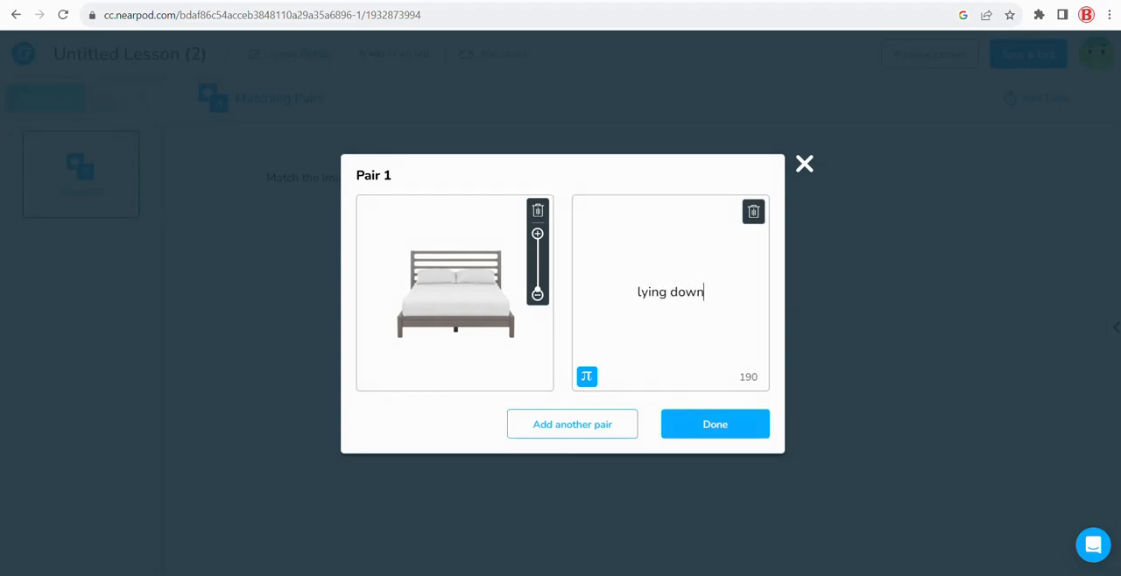
{"action": "left_click", "coordinate": [711, 417]}
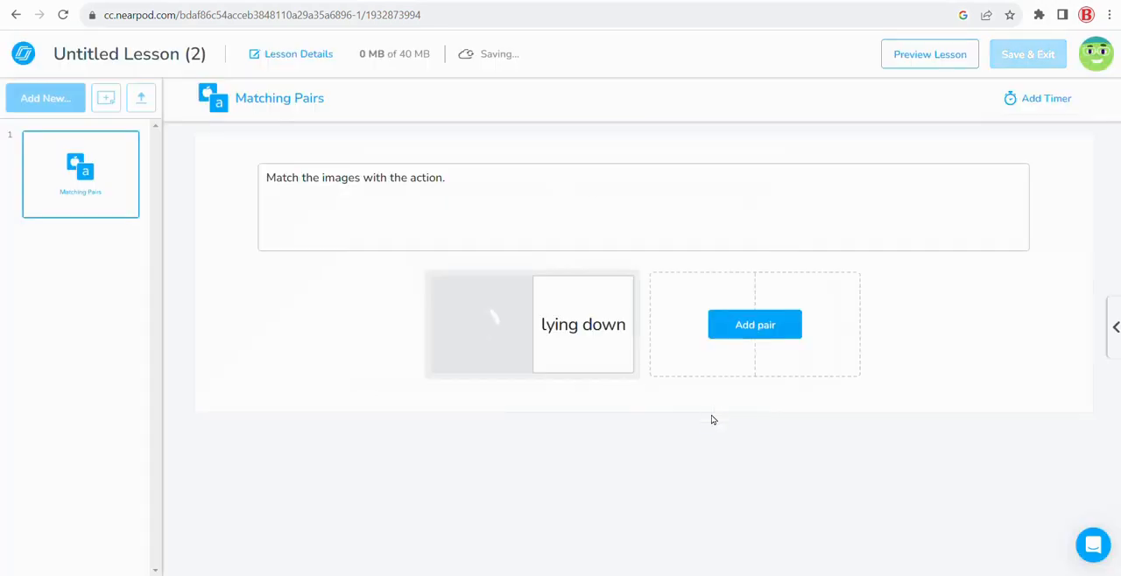
Add a second pair matching a wooden-handled spoon picture, found by searching "spoon", with the text "stirring"
{"action": "left_click", "coordinate": [753, 325]}
{"action": "type", "text": "spoon"}
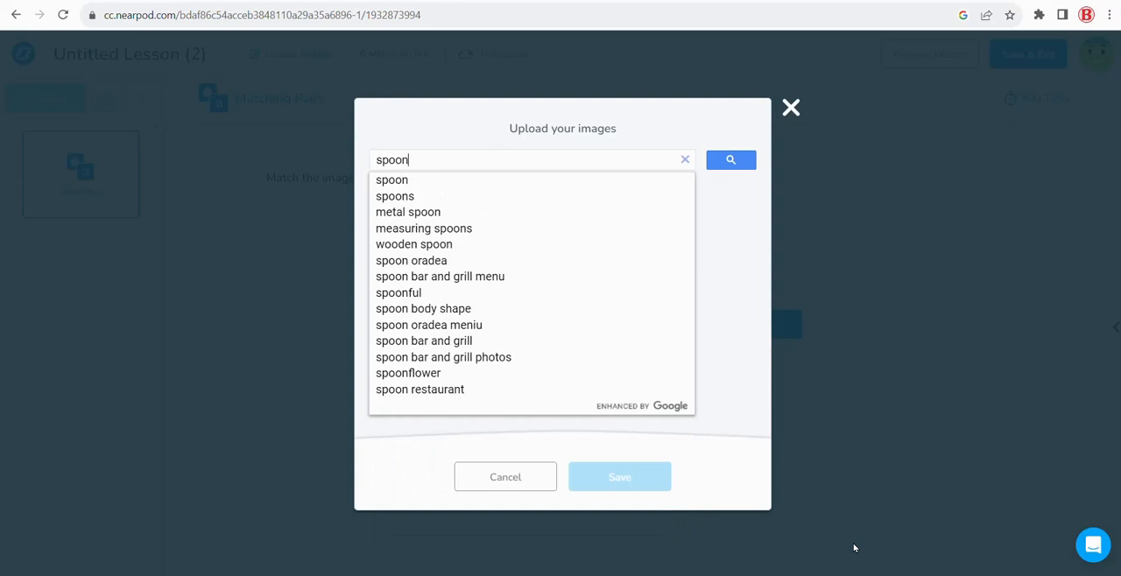
{"action": "key", "text": "Return"}
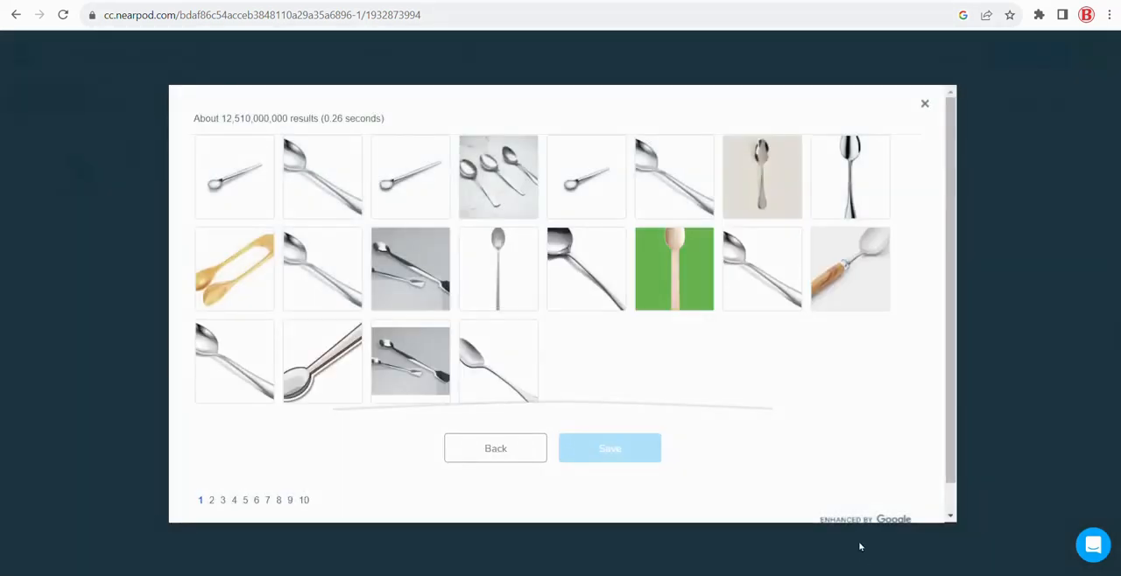
{"action": "left_click", "coordinate": [831, 273]}
{"action": "left_click", "coordinate": [613, 448]}
{"action": "type", "text": "stirring"}
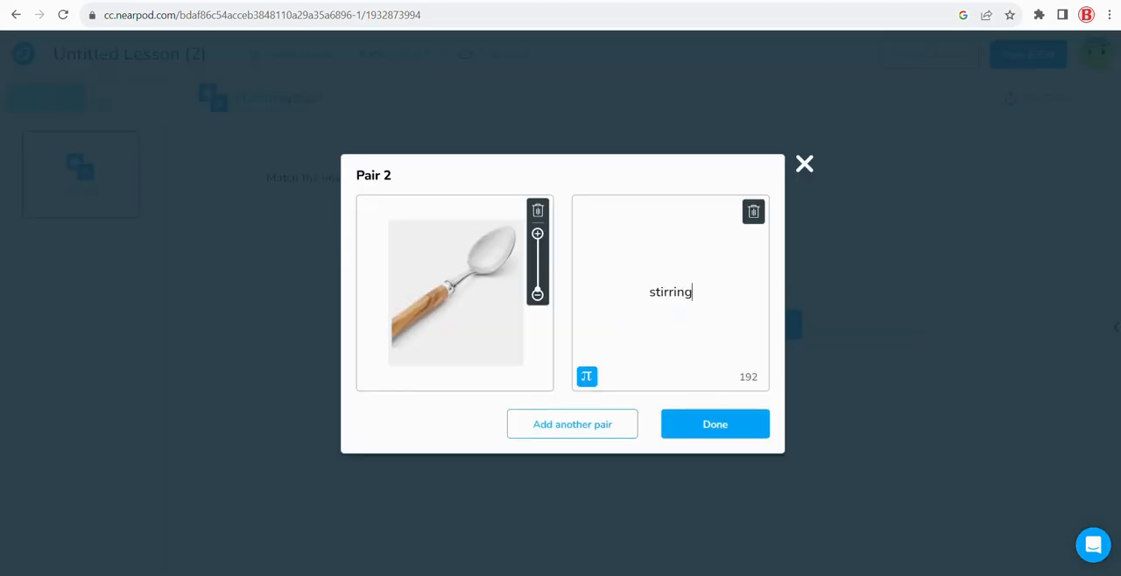
{"action": "left_click", "coordinate": [719, 426]}
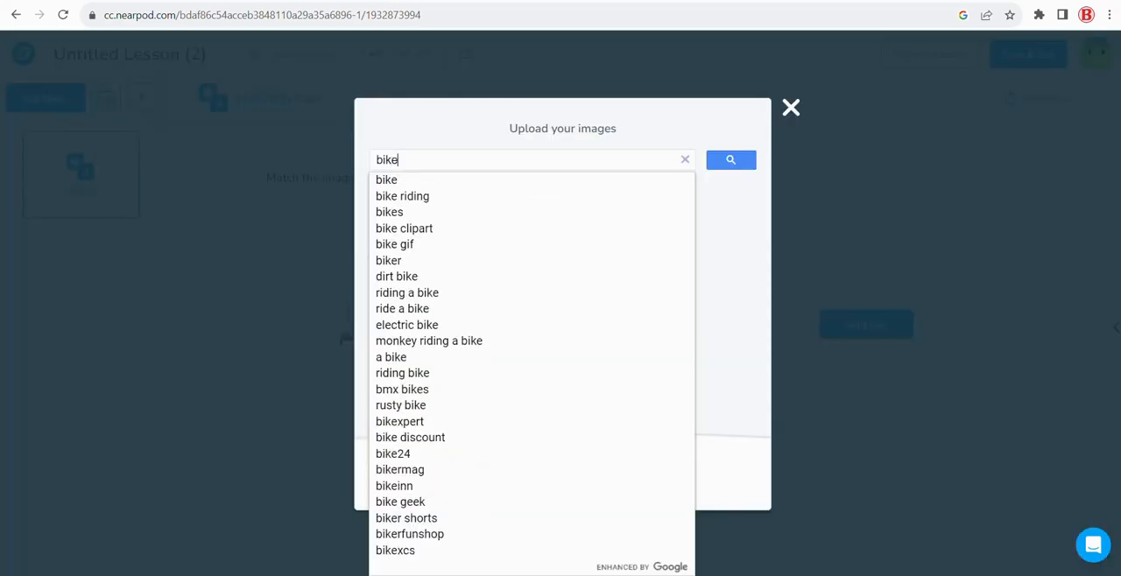
Add a third pair matching a black bicycle picture, found by searching "bike", with the text "riding"
{"action": "key", "text": "Return"}
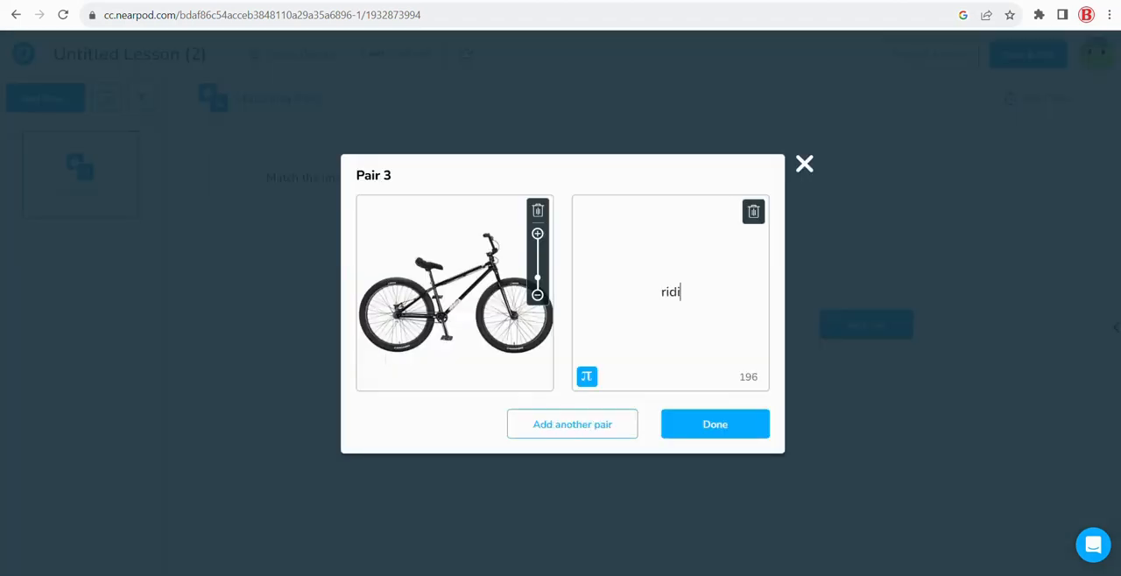
{"action": "type", "text": "ng"}
{"action": "left_click", "coordinate": [703, 422]}
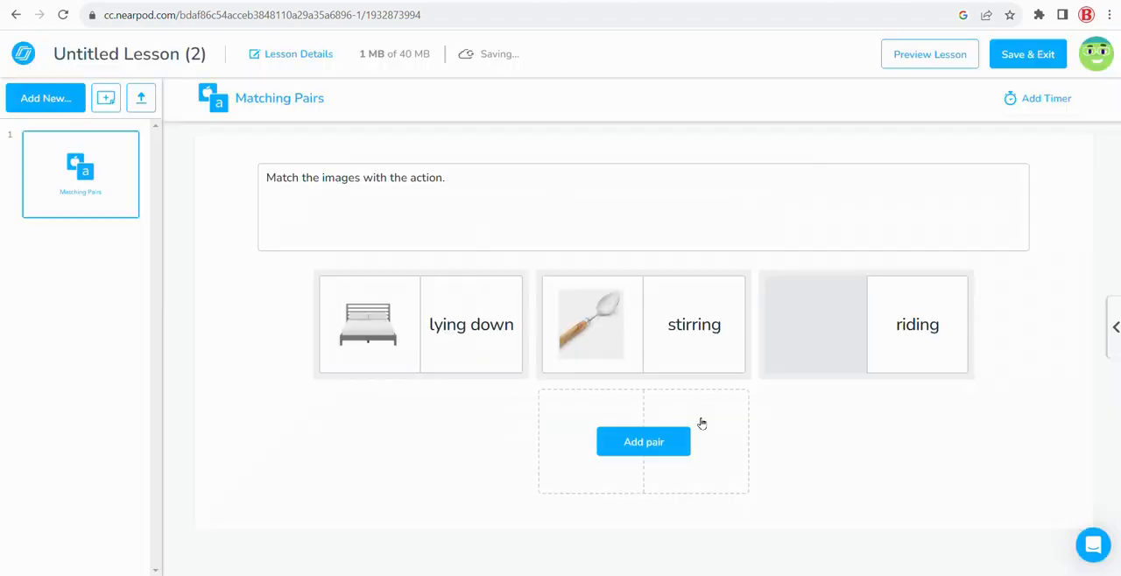
Add a fourth pair matching the purple game controller picture, found by searching "game", with the text "playing"
{"action": "left_click", "coordinate": [643, 442]}
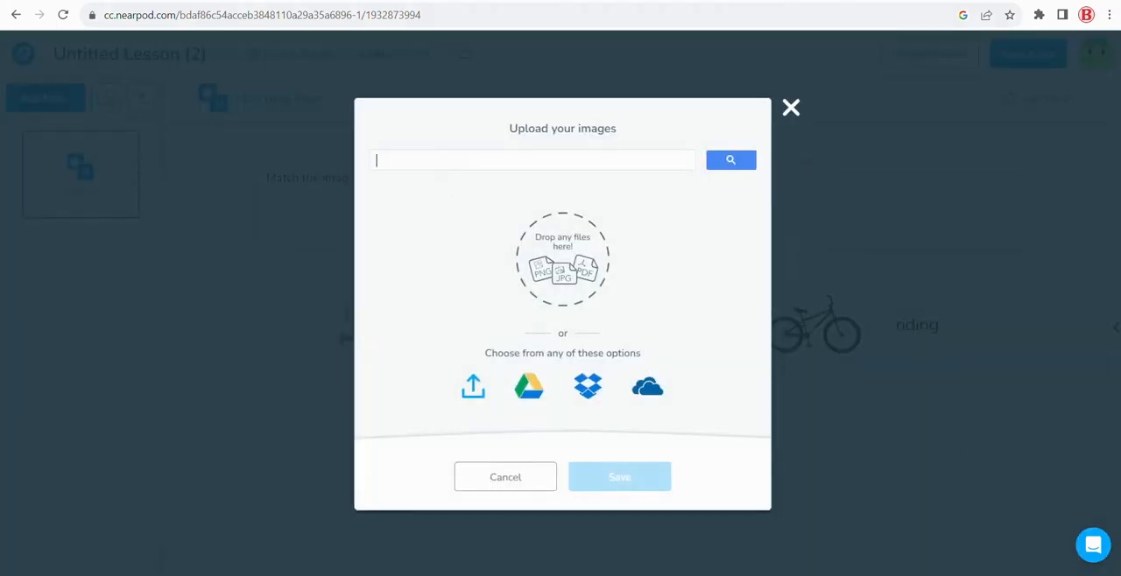
{"action": "type", "text": "game"}
{"action": "key", "text": "Return"}
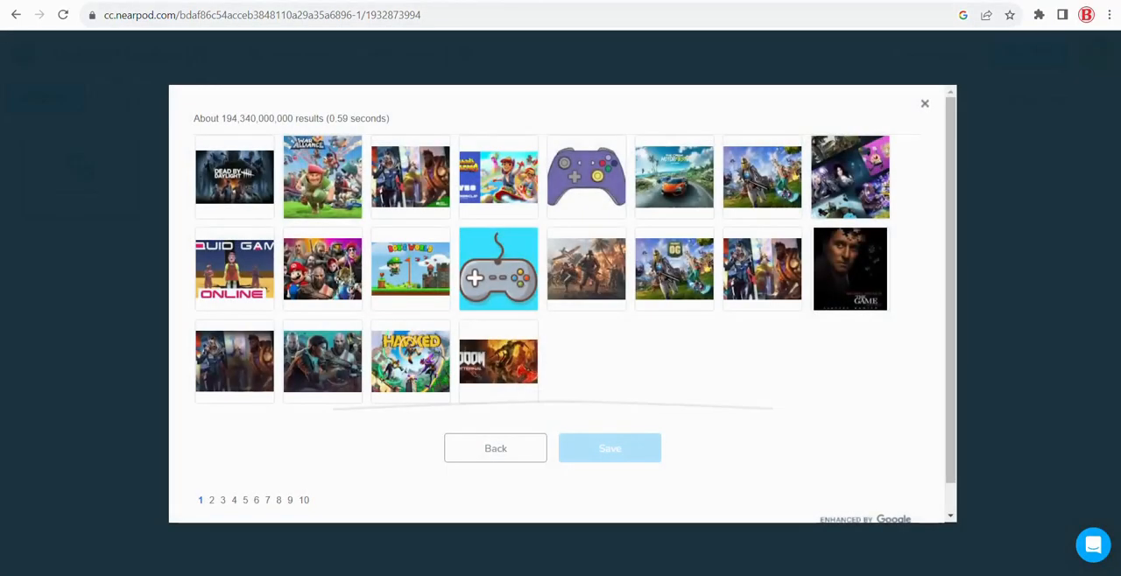
{"action": "left_click", "coordinate": [586, 176]}
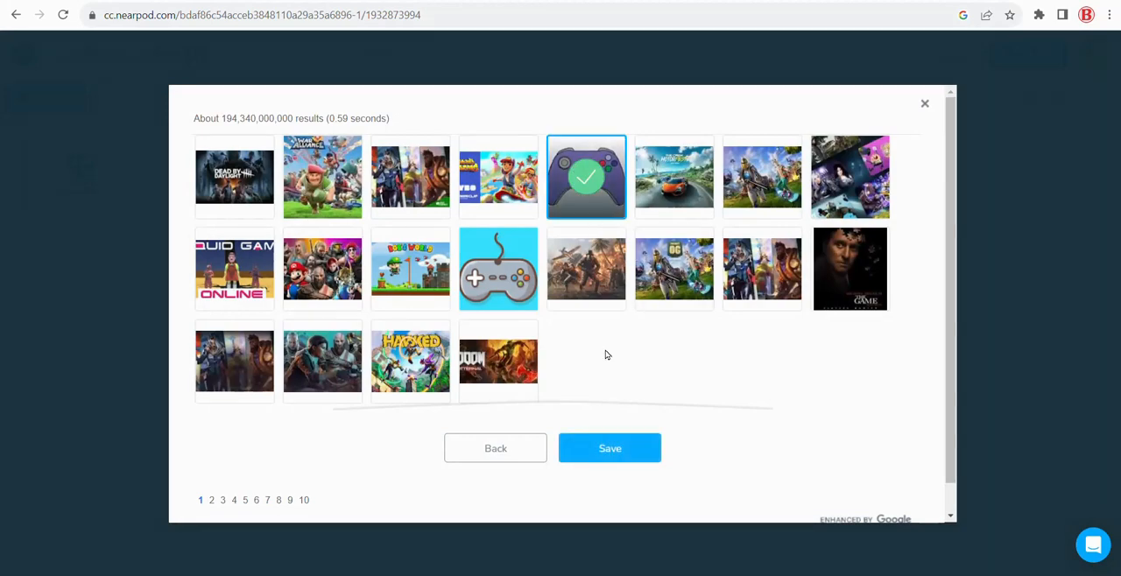
{"action": "left_click", "coordinate": [609, 448]}
{"action": "left_click", "coordinate": [670, 262]}
{"action": "type", "text": "playing"}
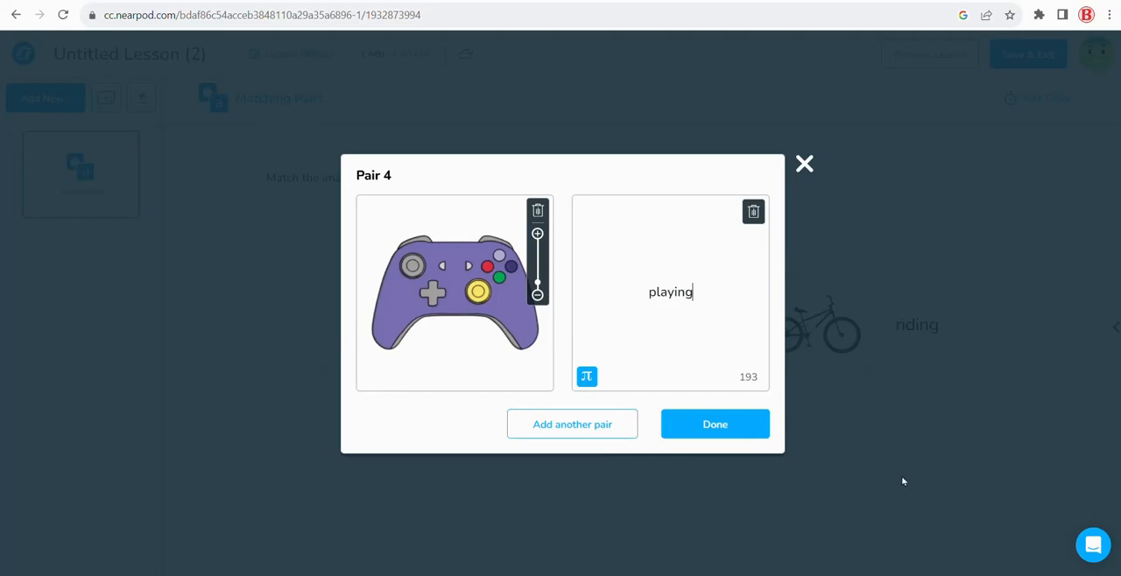
{"action": "left_click", "coordinate": [718, 426]}
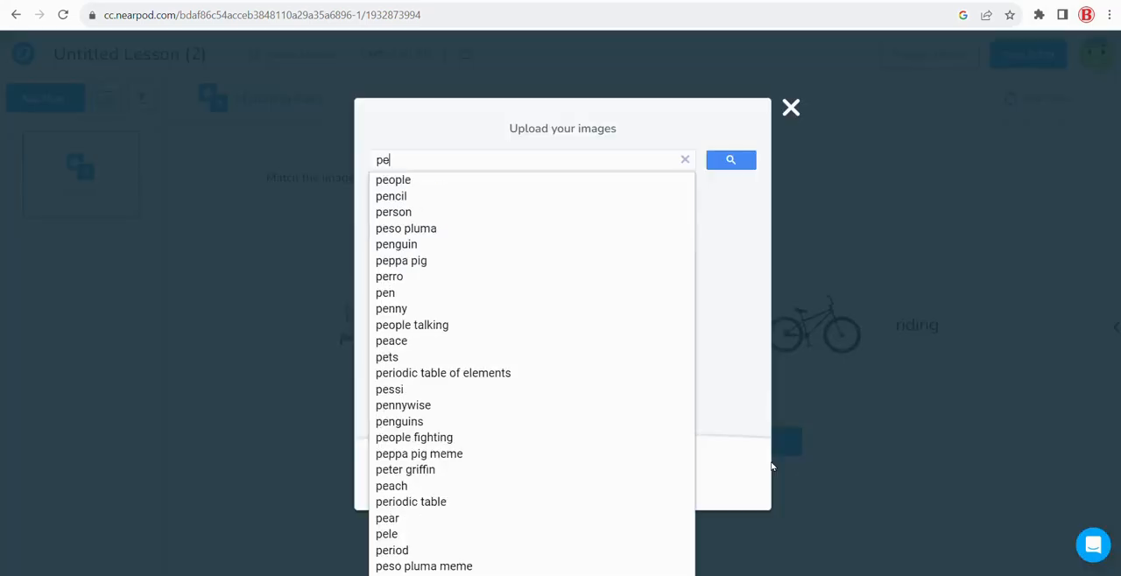
Add a fifth pair matching a fountain pen picture, found by searching "pen", with the text "writing"
{"action": "type", "text": "n"}
{"action": "key", "text": "Return"}
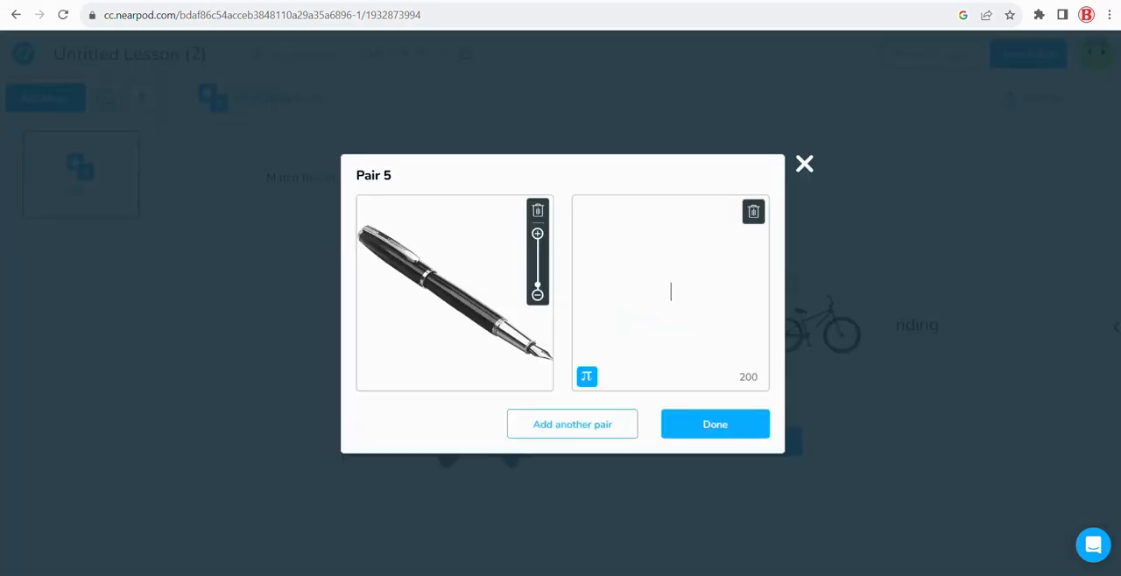
{"action": "type", "text": "writing"}
{"action": "left_click", "coordinate": [699, 423]}
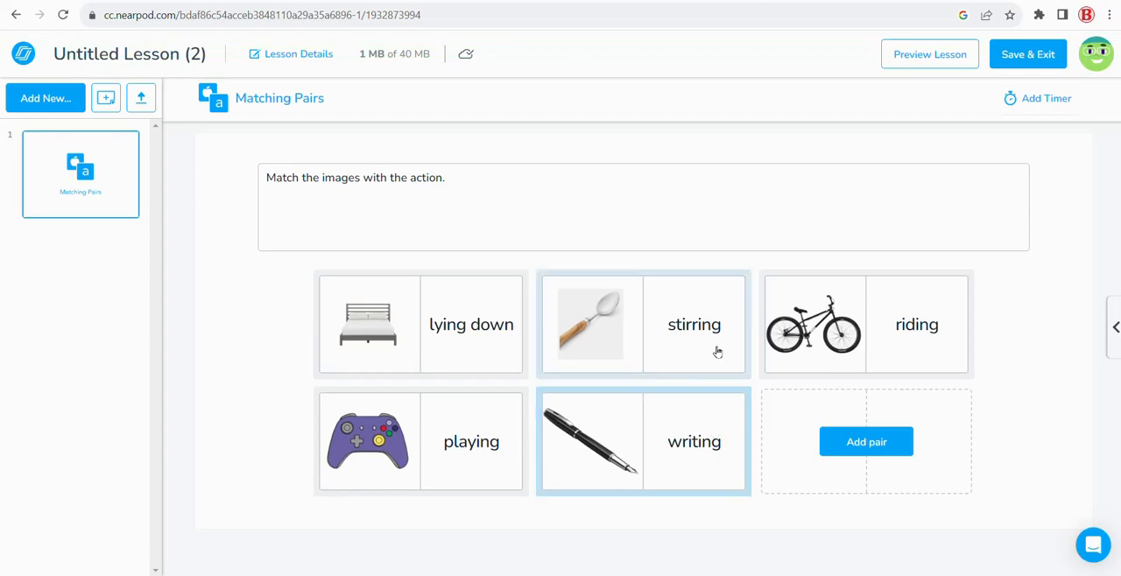
Preview the lesson and test the activity by matching the bed picture with "lying down"
{"action": "left_click", "coordinate": [932, 64]}
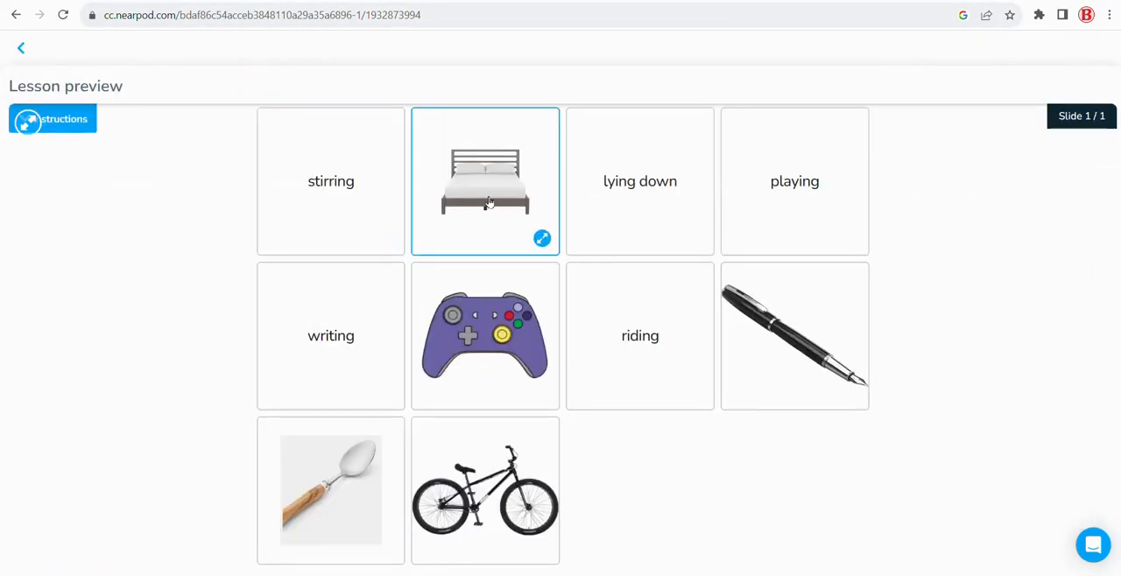
{"action": "left_click", "coordinate": [489, 203]}
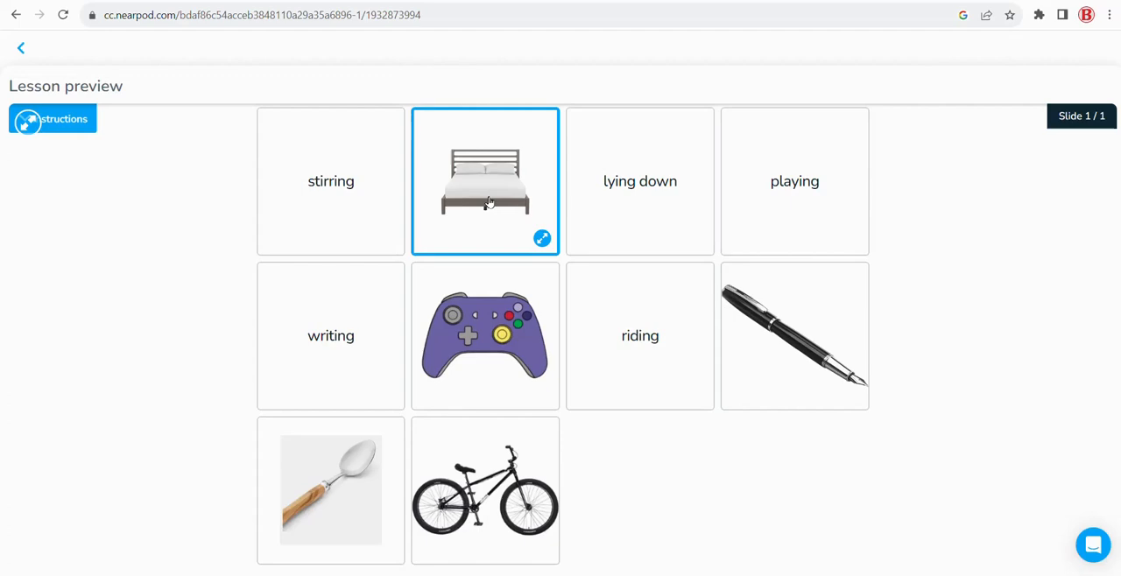
{"action": "left_click", "coordinate": [664, 200]}
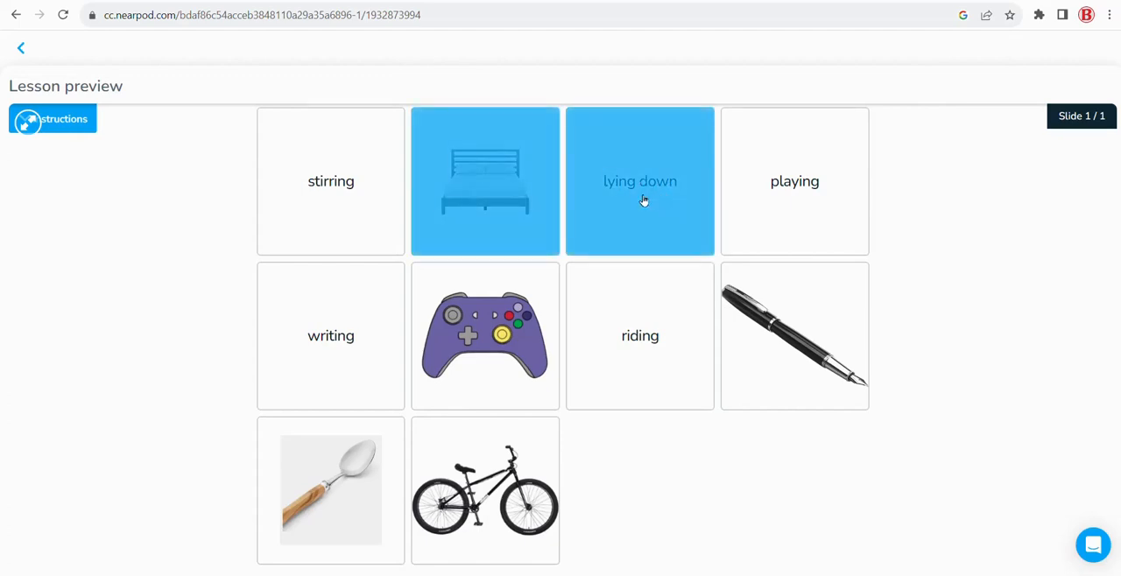
Test a wrong match by pairing the game controller picture with "riding", and close the lesson preview
{"action": "left_click", "coordinate": [508, 348]}
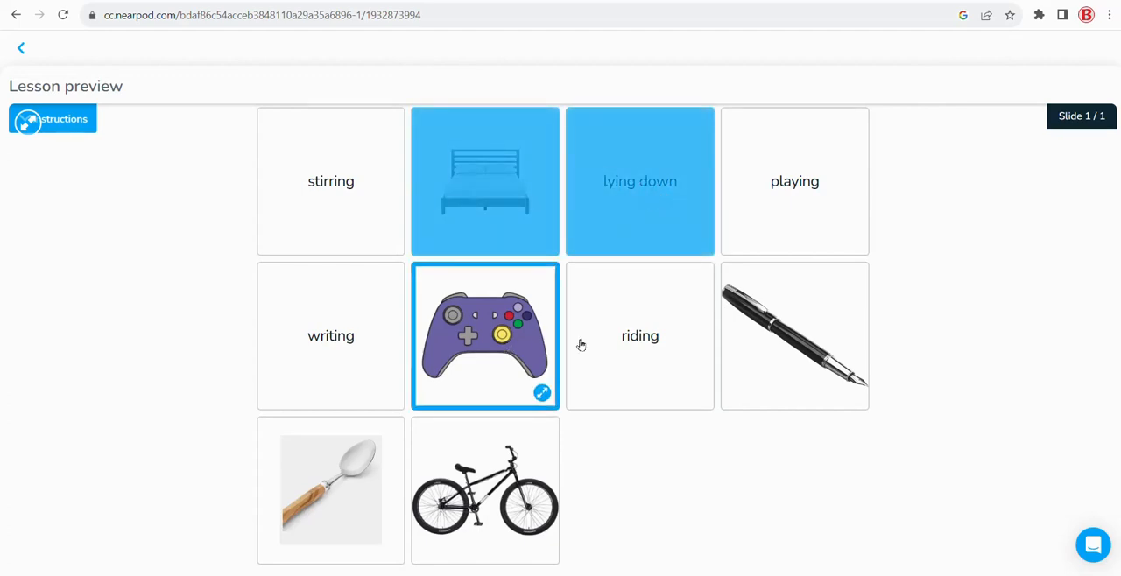
{"action": "left_click", "coordinate": [652, 343]}
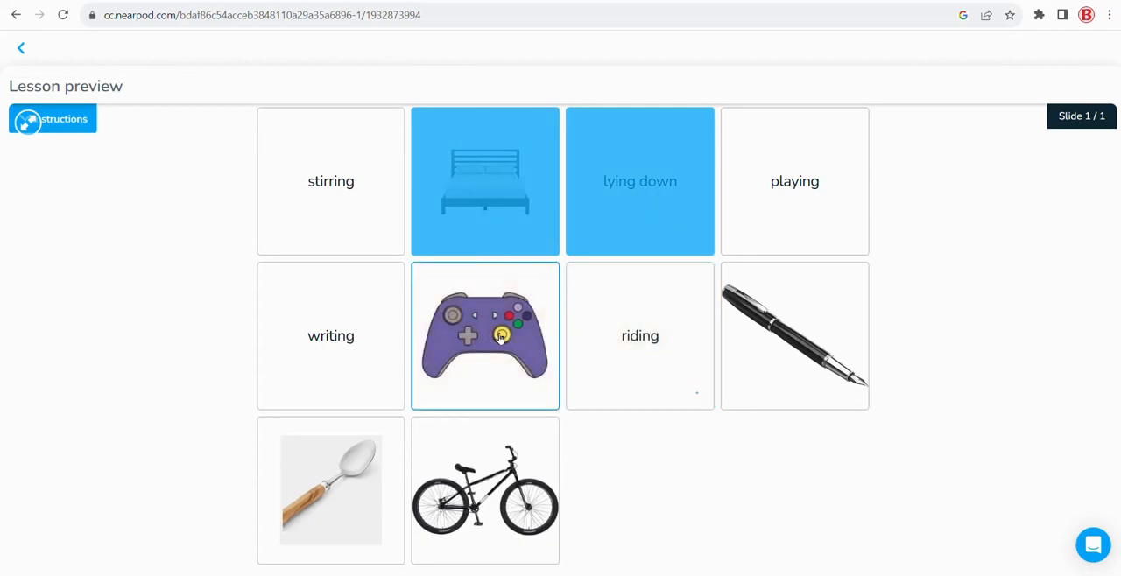
{"action": "left_click", "coordinate": [501, 338]}
{"action": "left_click", "coordinate": [21, 47]}
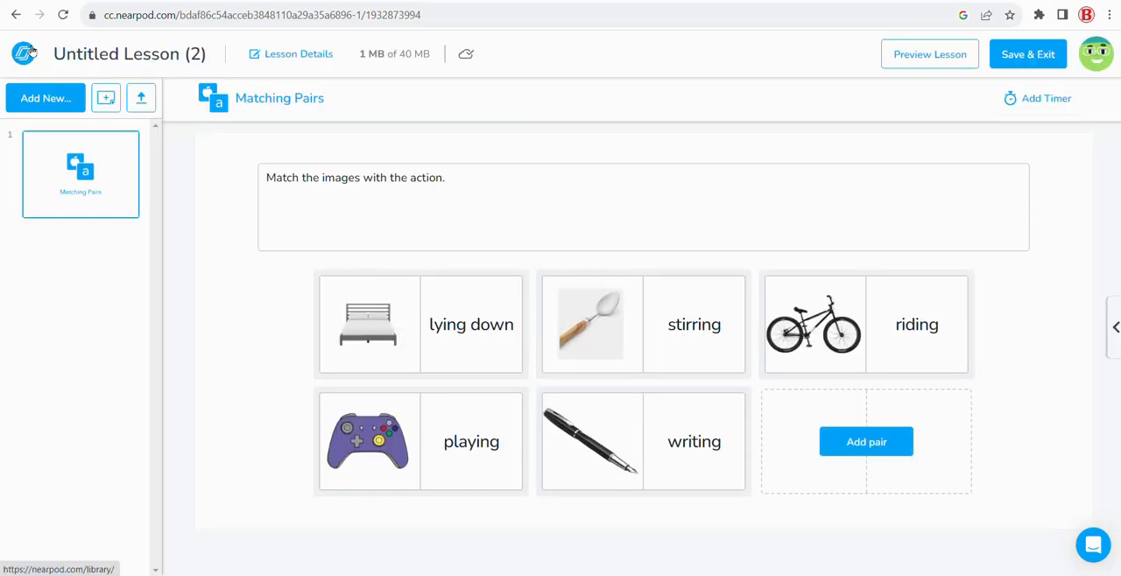
Save and exit the Matching Pairs lesson, and launch it from My Lessons in Student-Paced mode
{"action": "left_click", "coordinate": [1024, 60]}
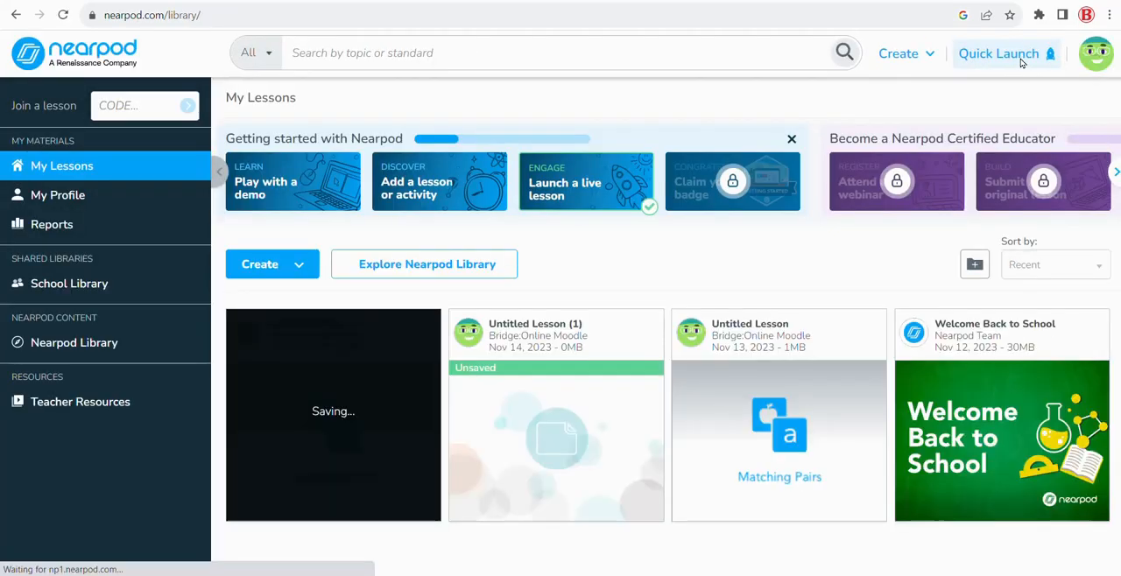
{"action": "mouse_move", "coordinate": [261, 394]}
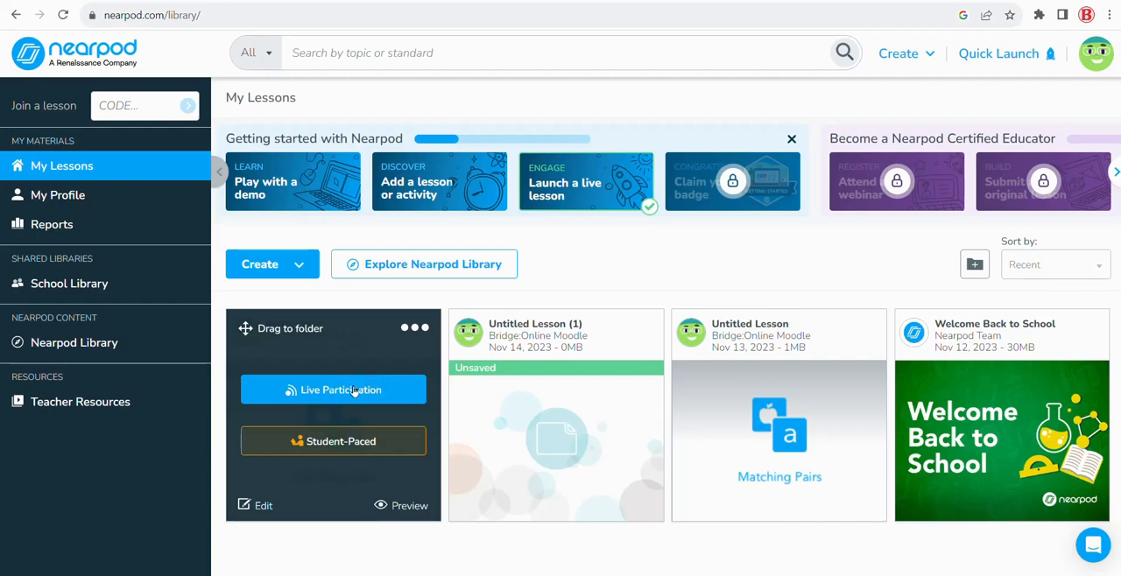
{"action": "left_click", "coordinate": [351, 447]}
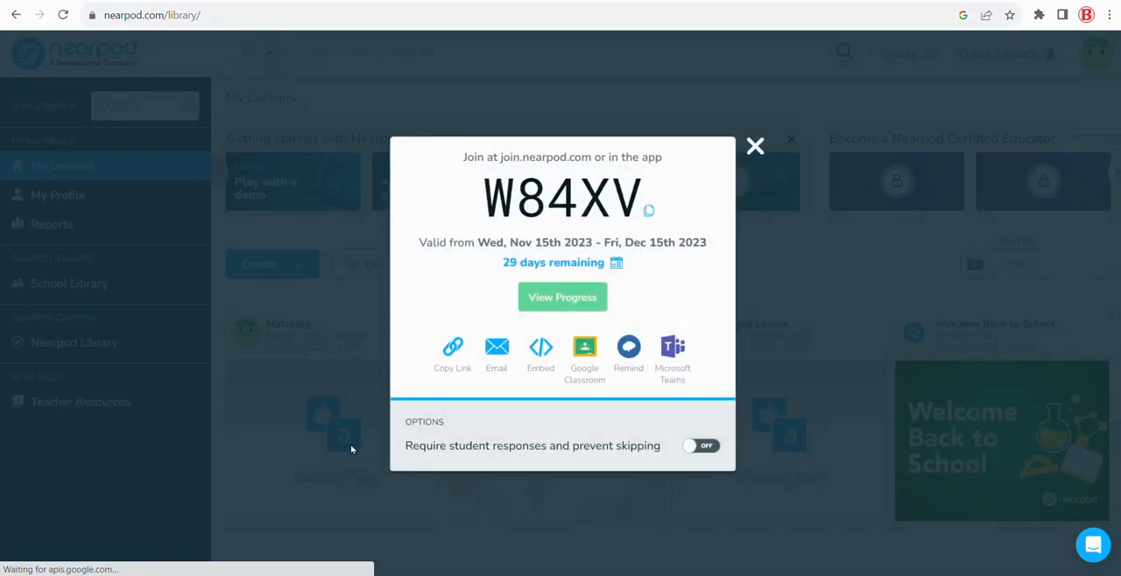